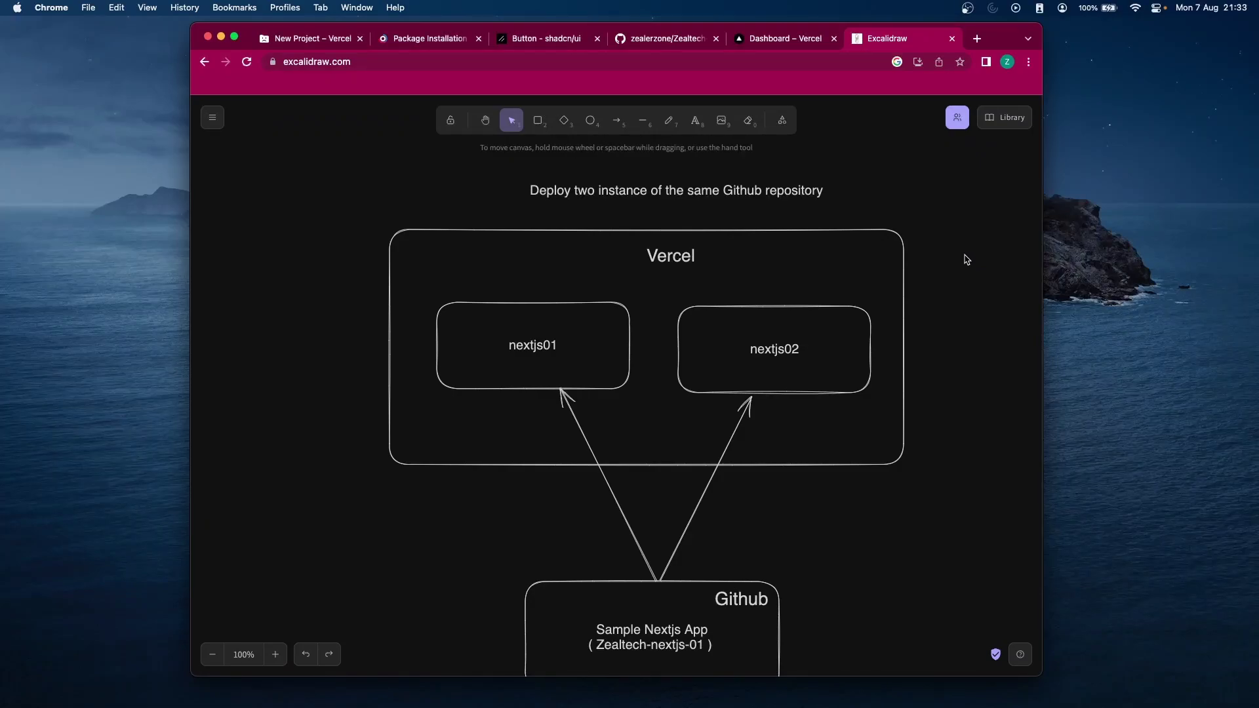
scroll(966, 246, down, 1)
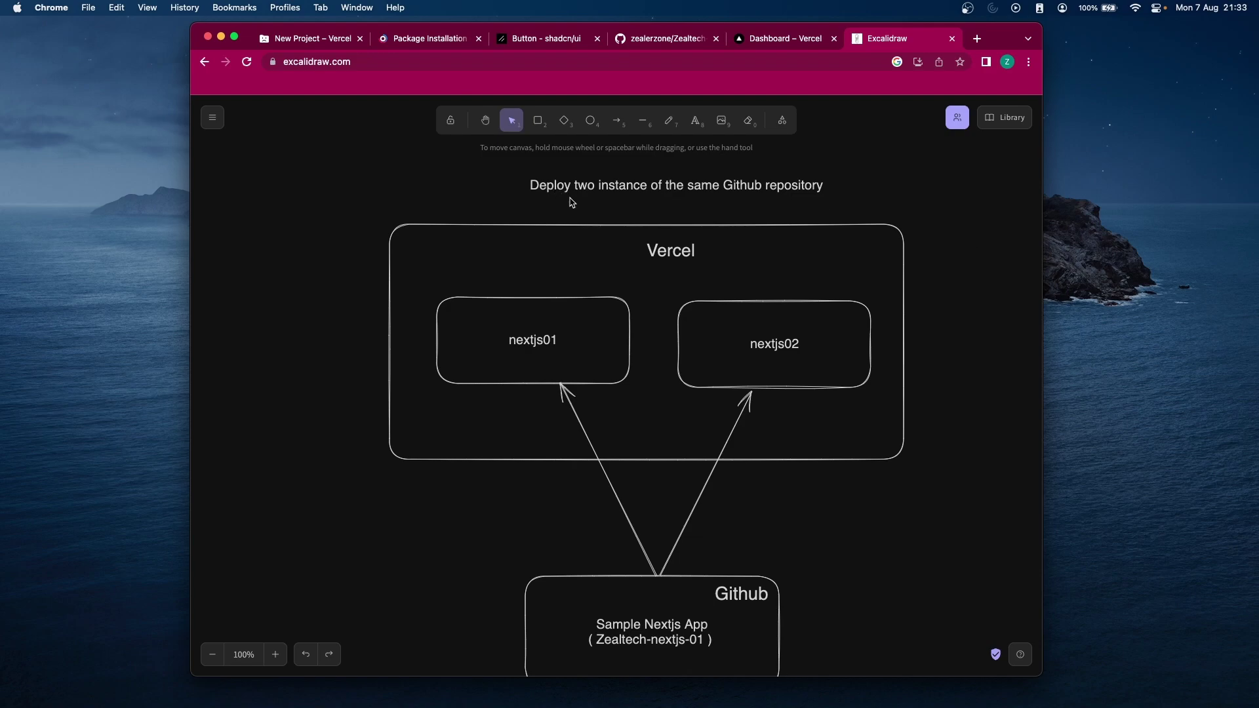
- Nudge the Github box slightly up and right in the deployment diagram
click(594, 189)
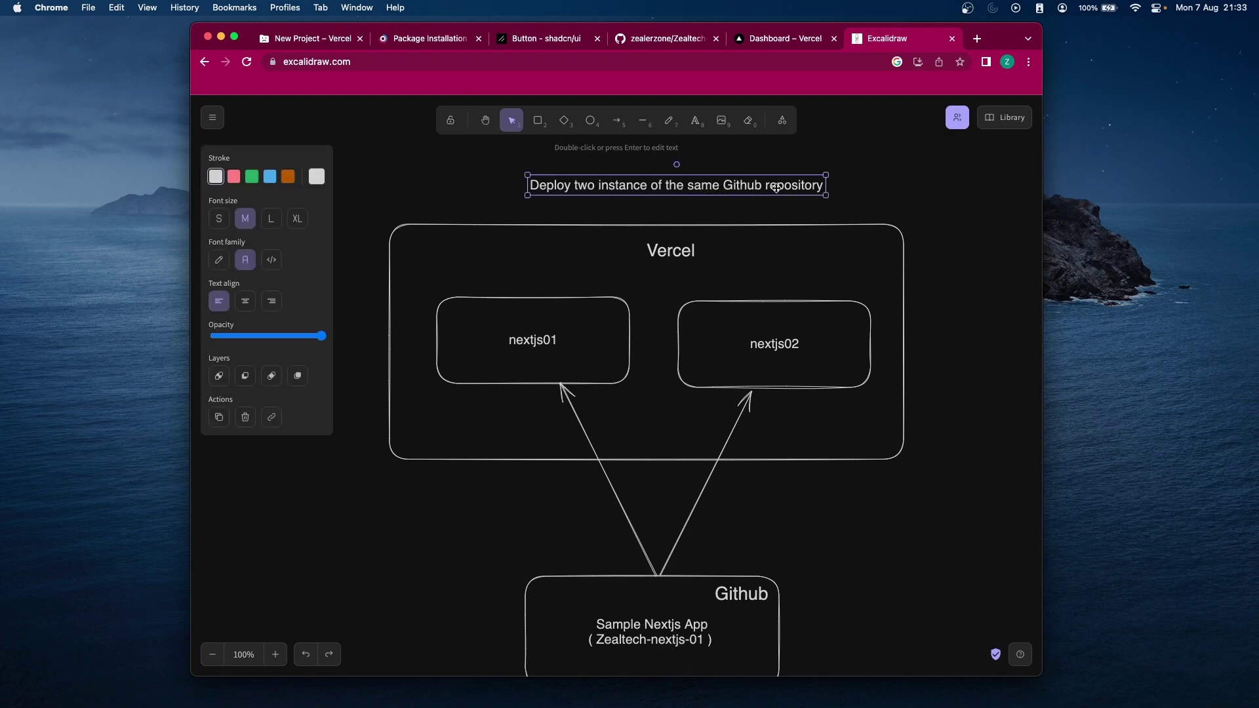
click(985, 313)
scroll(985, 314, down, 3)
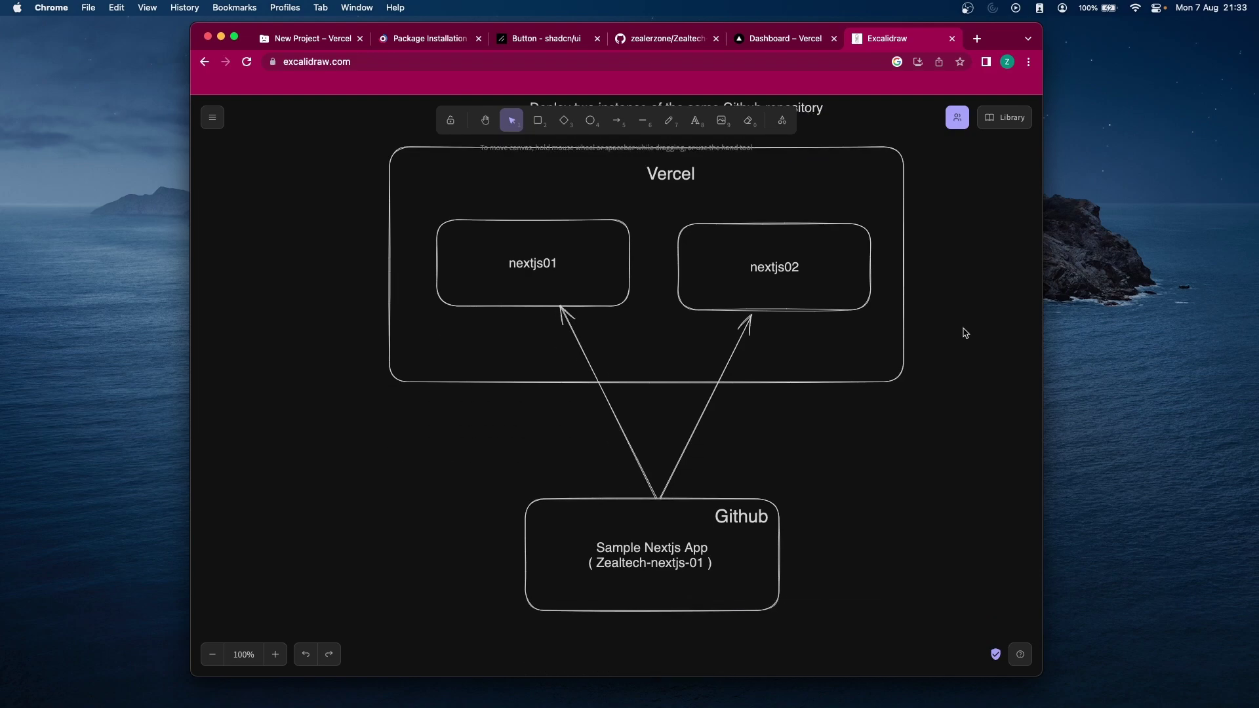
click(626, 588)
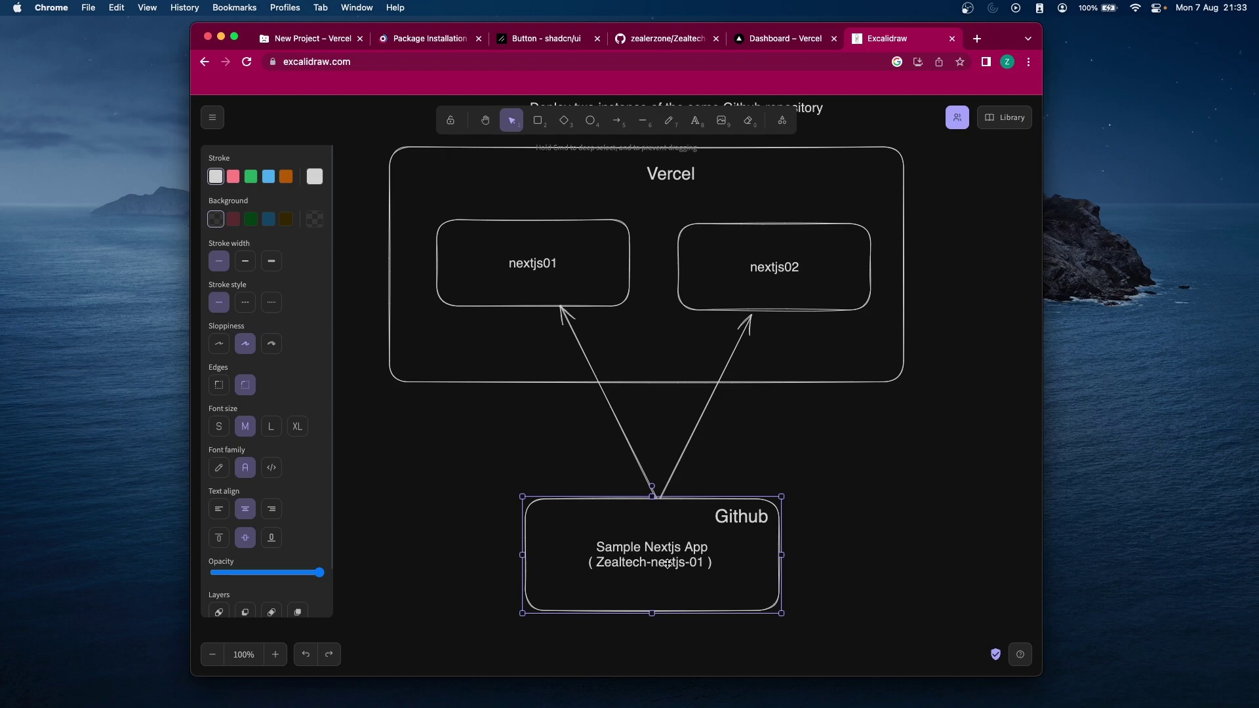
drag(669, 565, 665, 560)
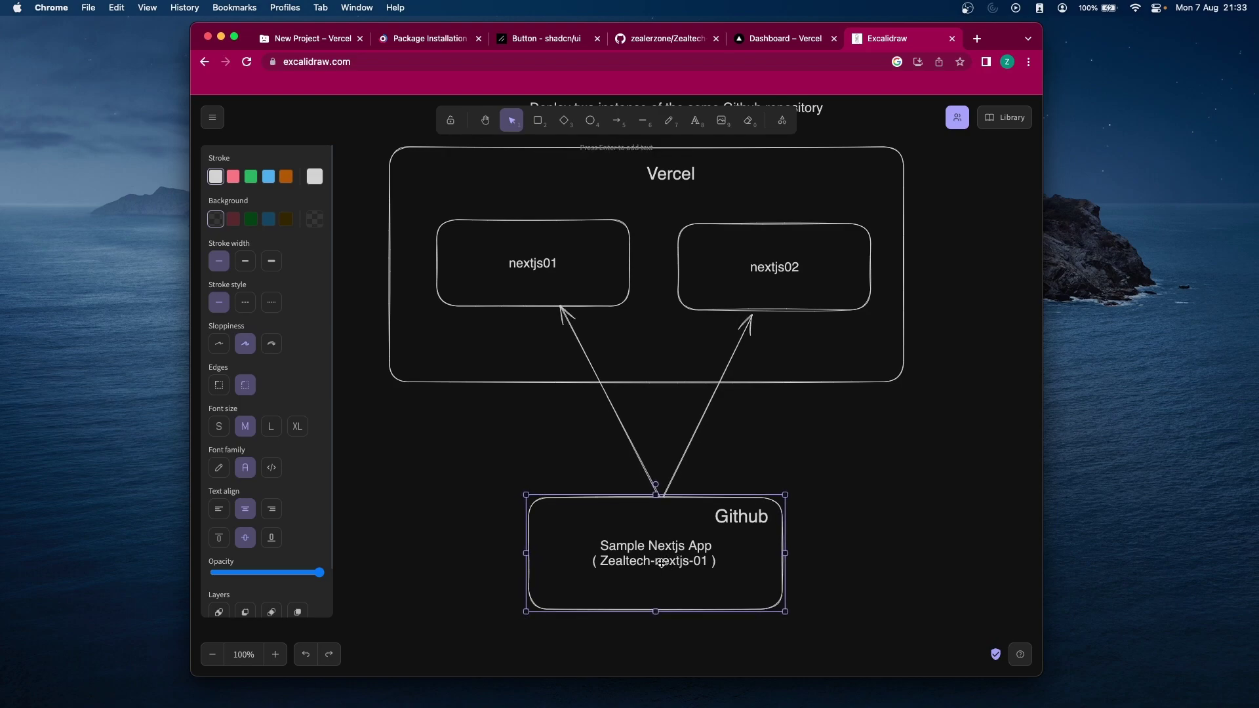
click(838, 508)
click(667, 559)
click(834, 480)
scroll(806, 434, up, 1)
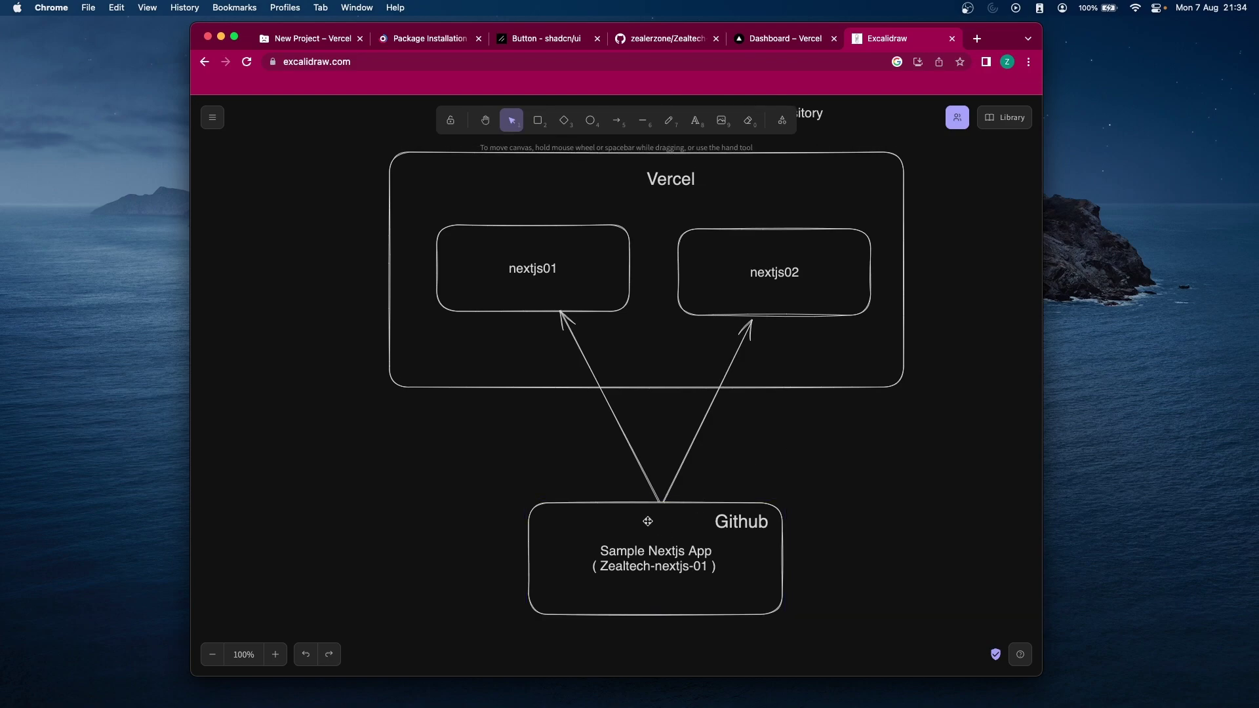
- Point out the nextjs01, Github and nextjs02 boxes, then show the Zealtech-nextjs-01 repository page
click(537, 268)
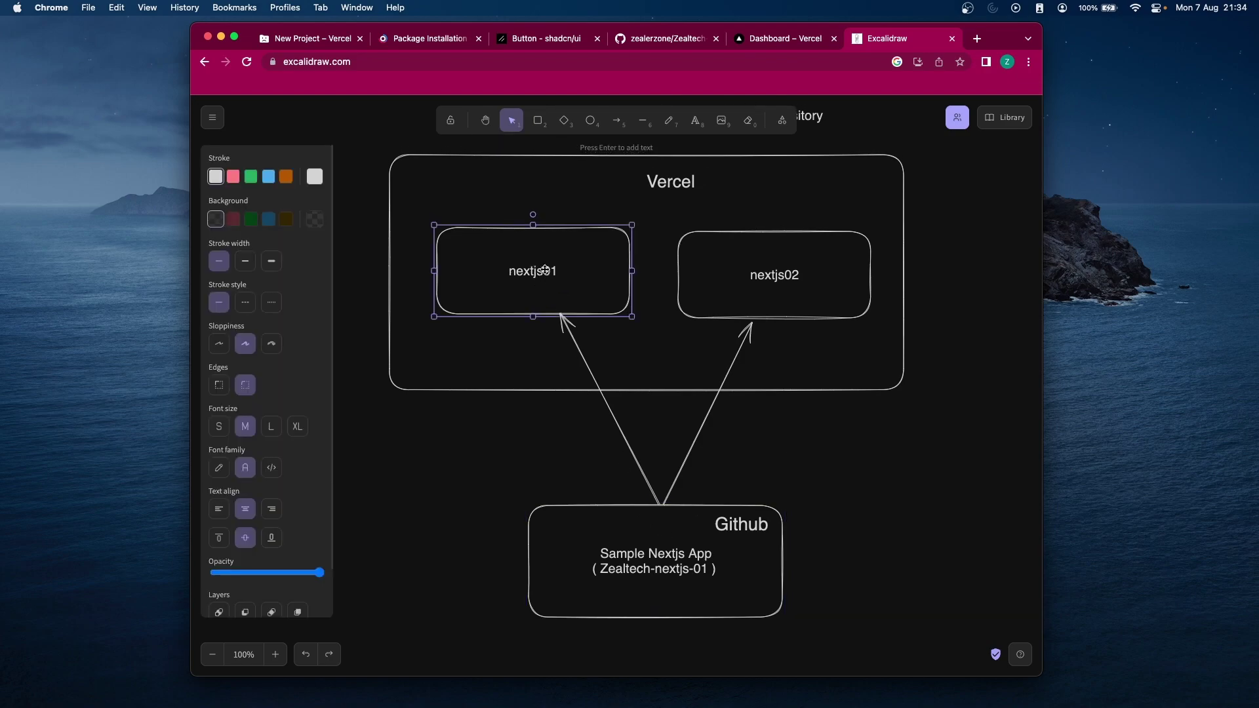
scroll(543, 271, up, 2)
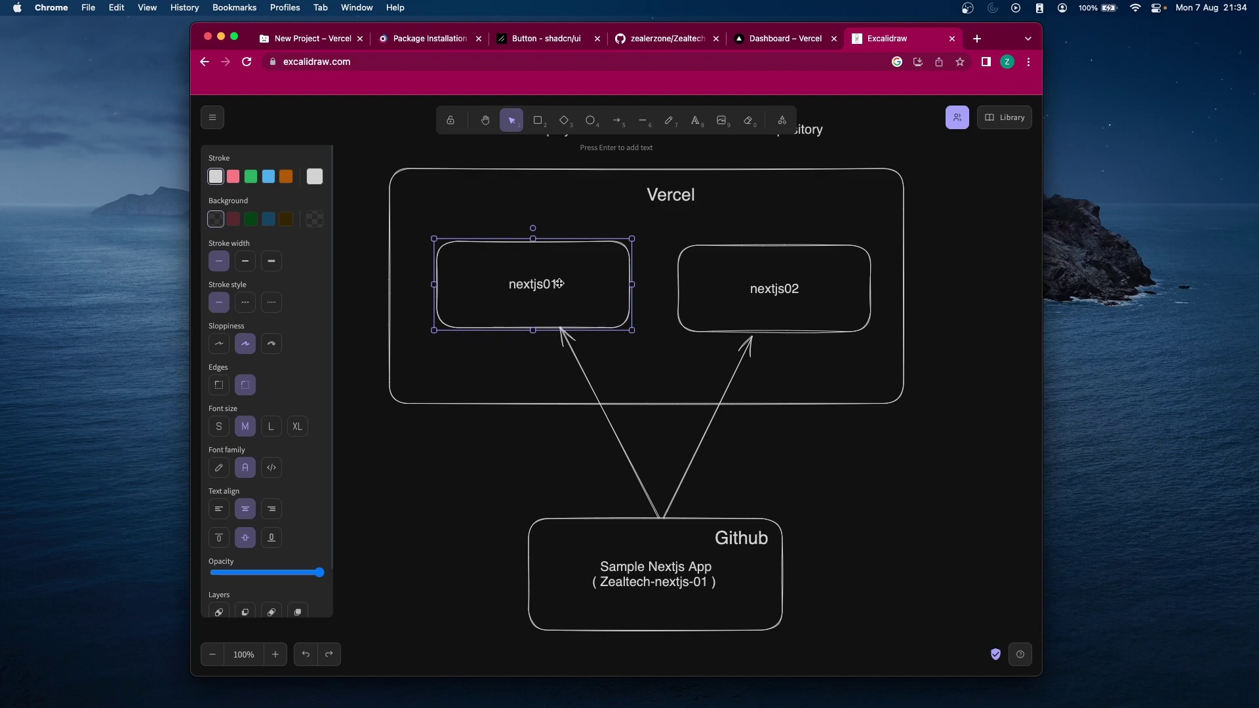
click(667, 566)
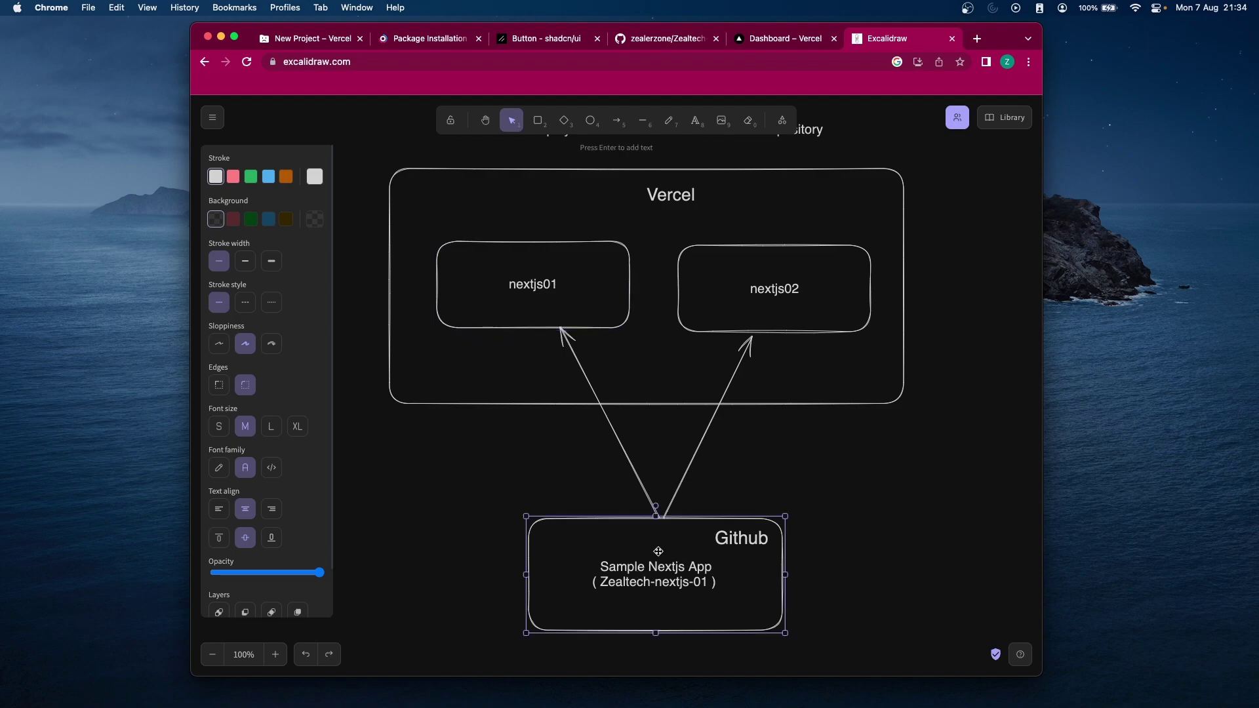
click(823, 269)
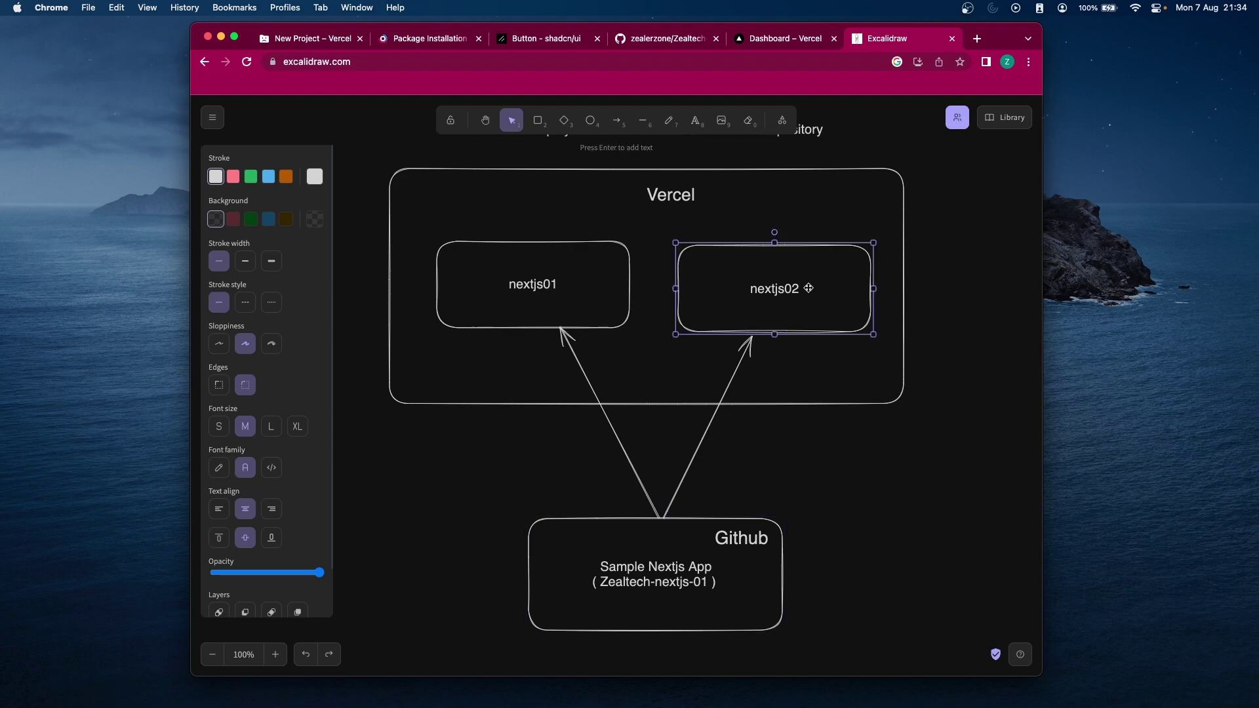
scroll(771, 293, up, 1)
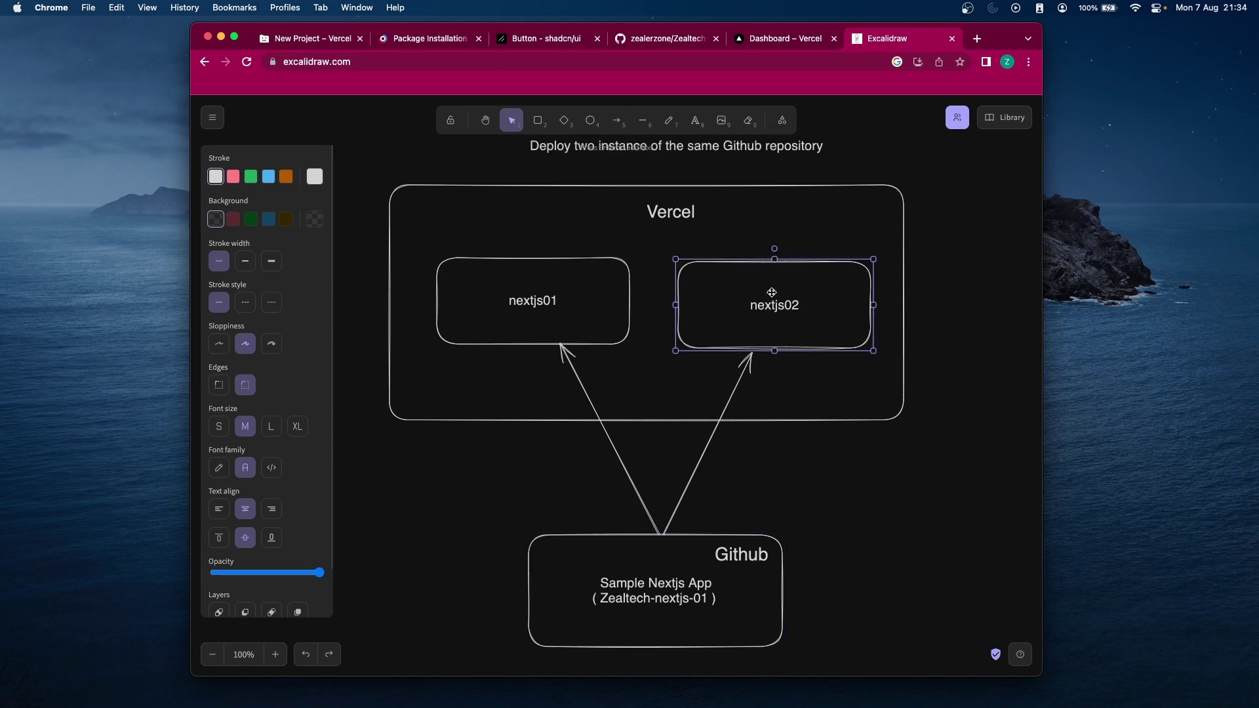
click(668, 37)
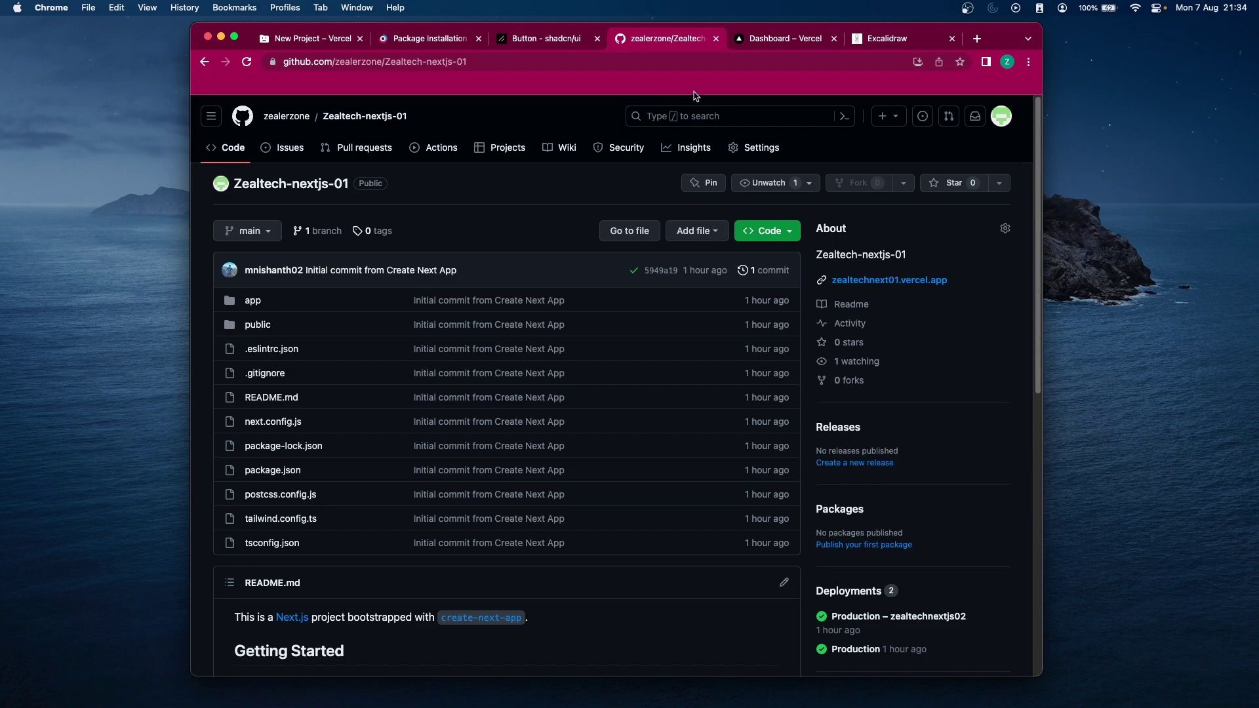
- Open the existing nextjs01.vercel.app site from the Vercel dashboard, then return to the dashboard
click(786, 39)
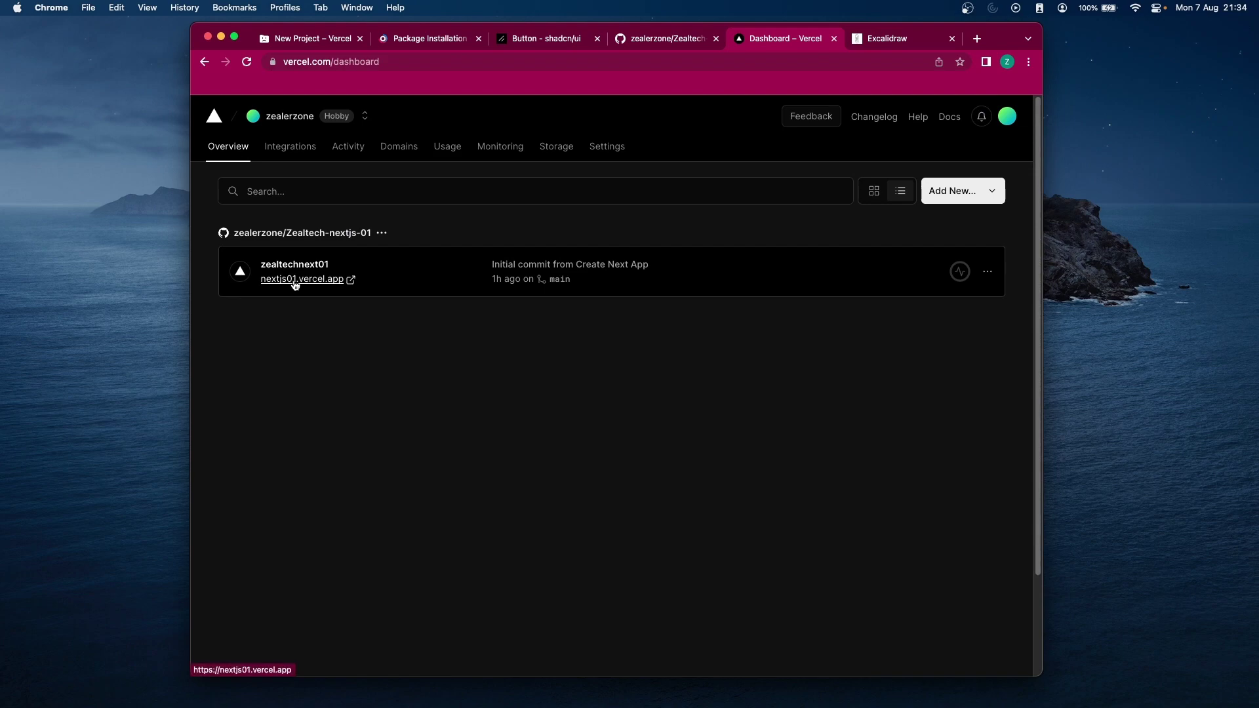
click(328, 281)
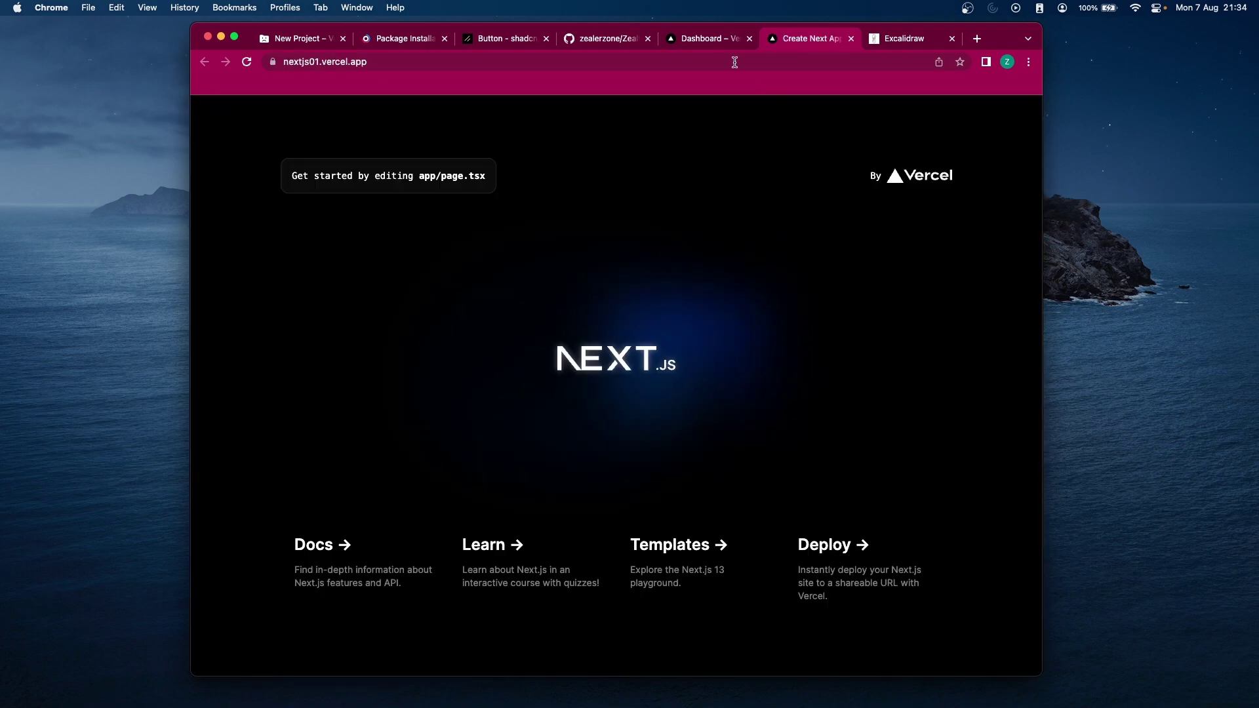
click(700, 38)
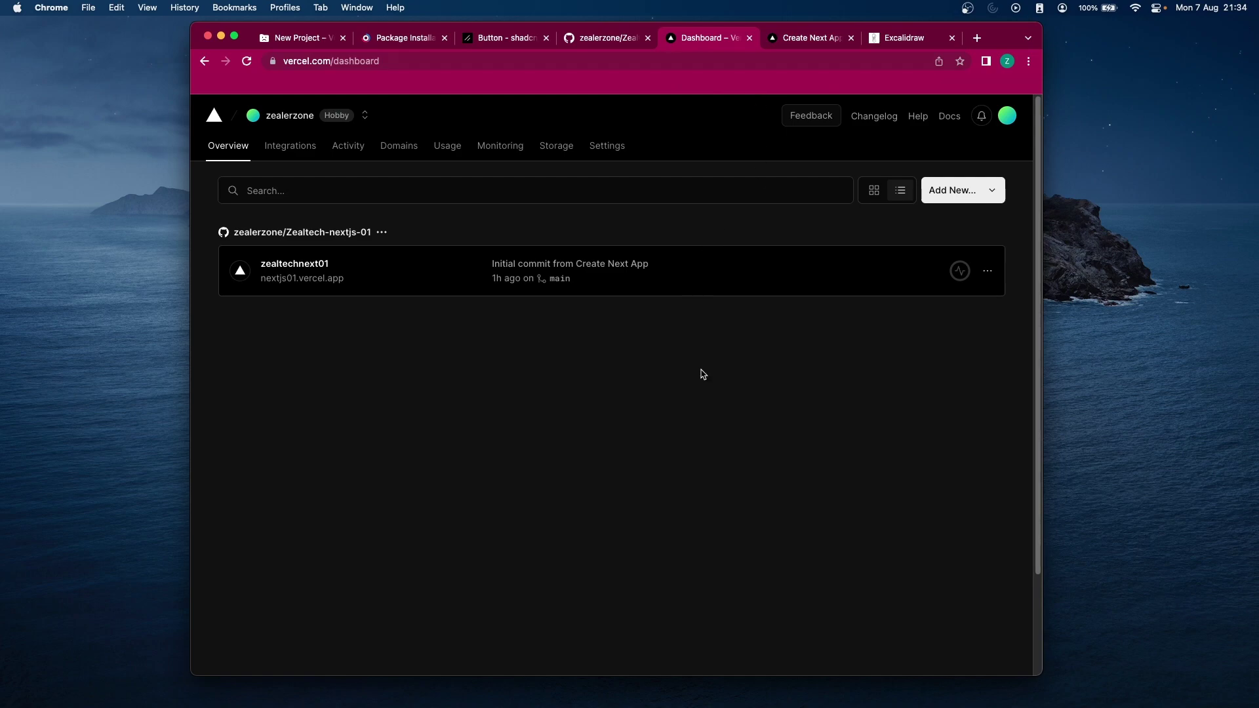
- Start a new project and import the Zealtech-nextjs-01 repository
click(984, 190)
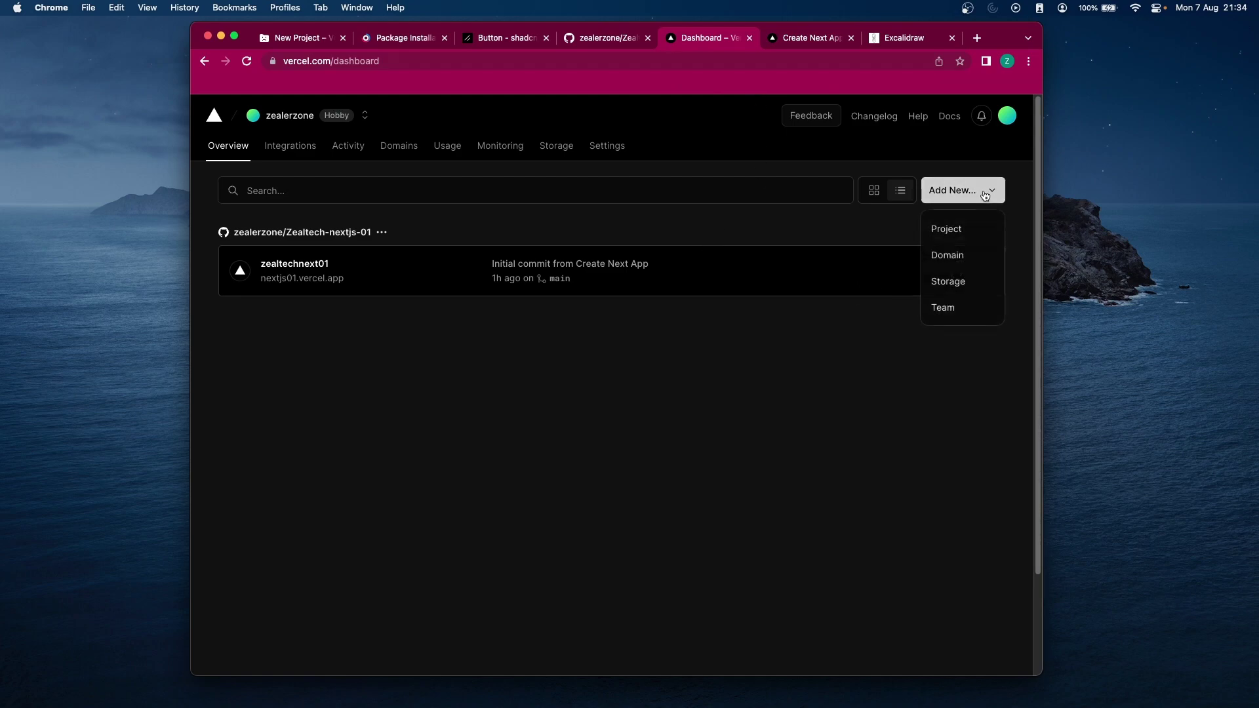
click(949, 229)
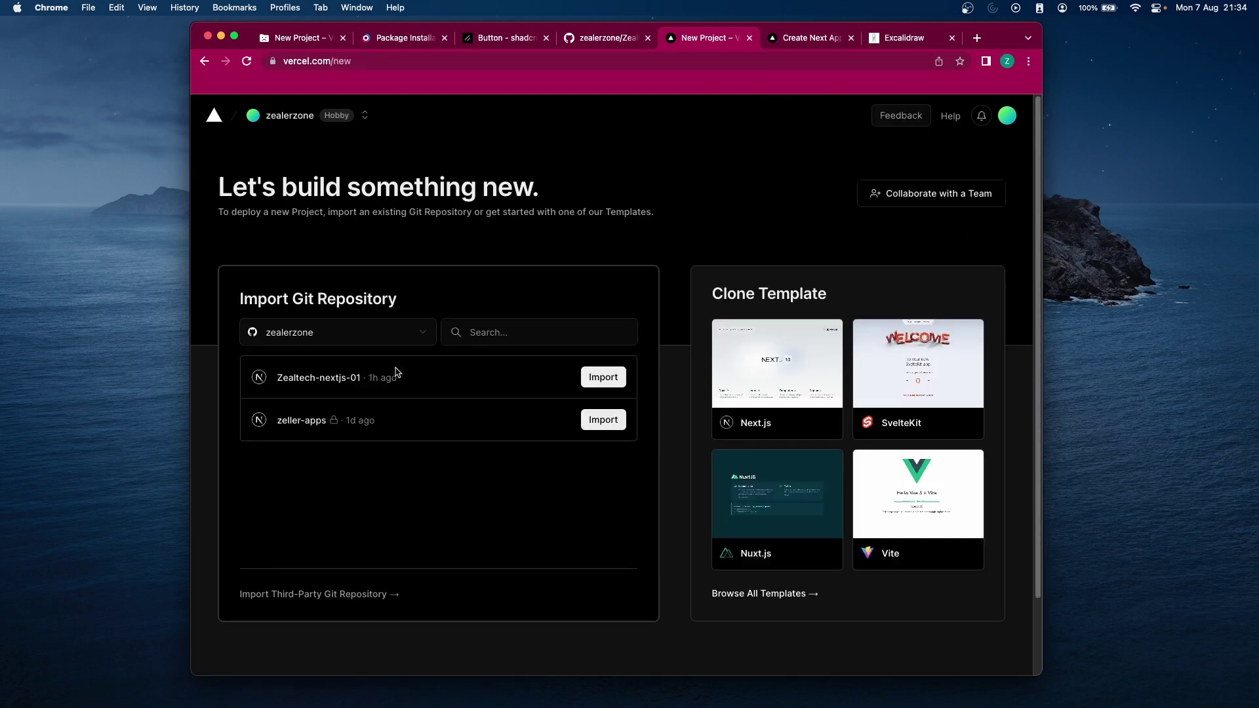
drag(278, 378, 363, 380)
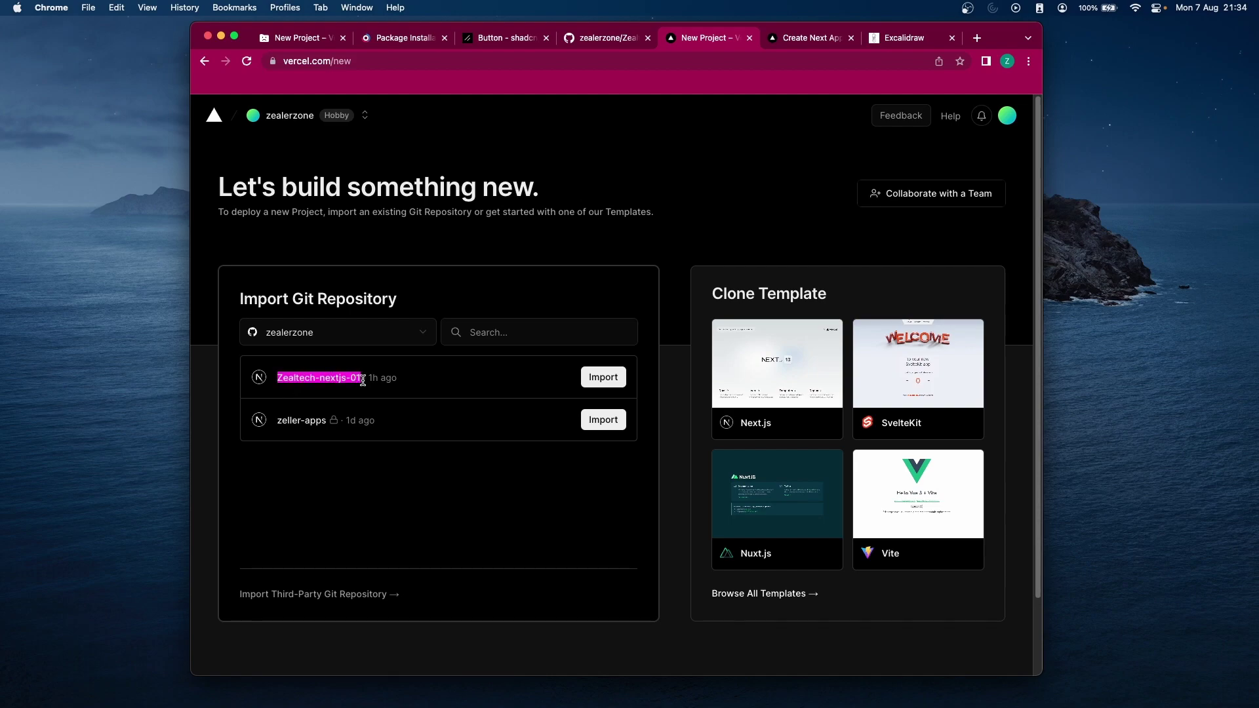
click(460, 381)
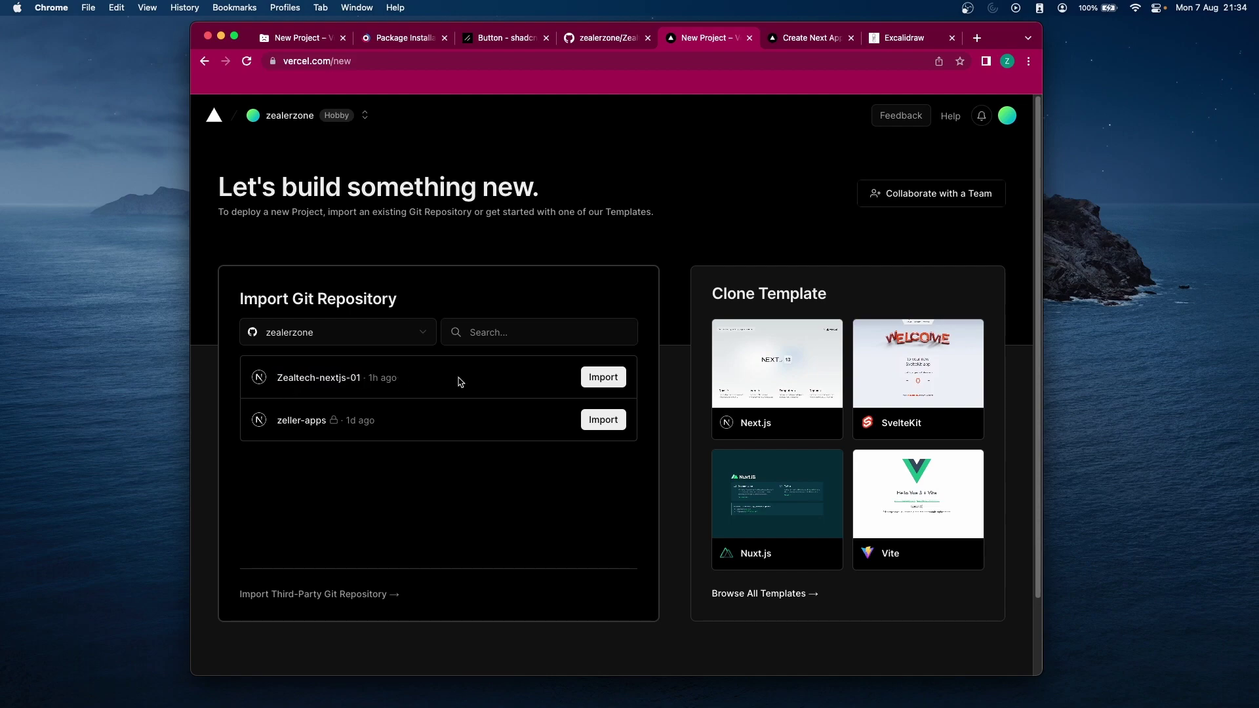
click(603, 376)
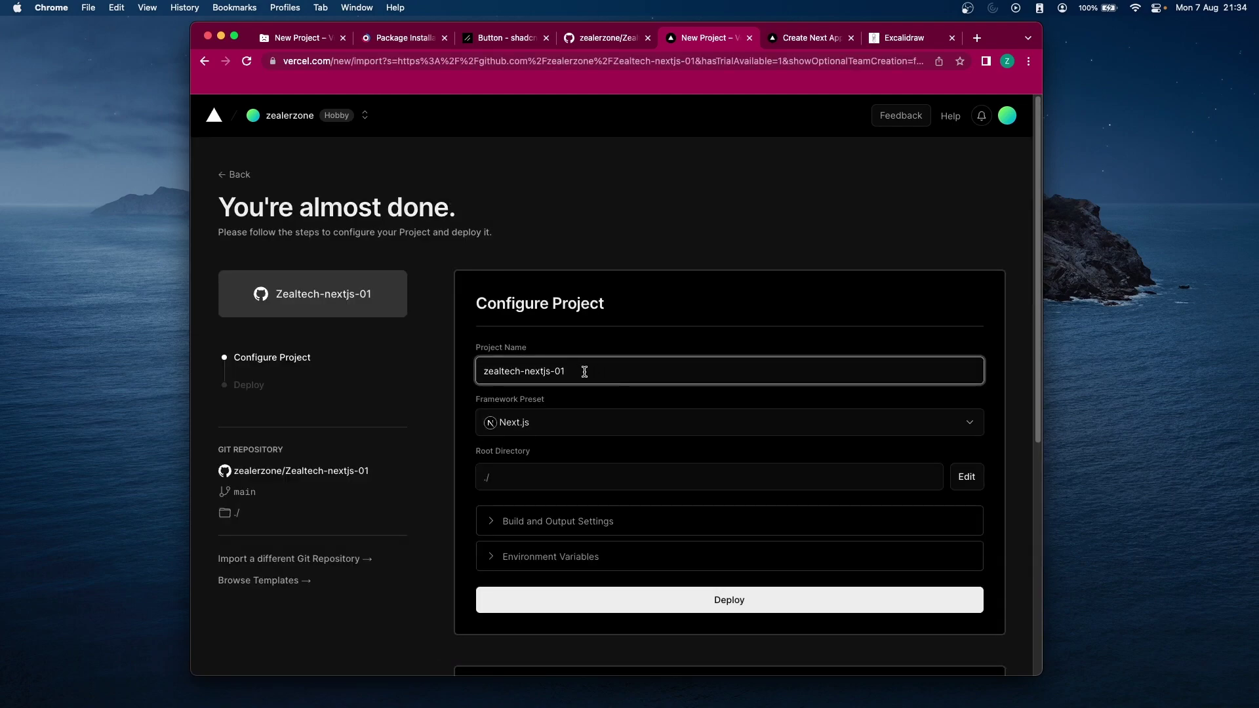
- Name the project nextjs02 and deploy it
drag(585, 371, 439, 377)
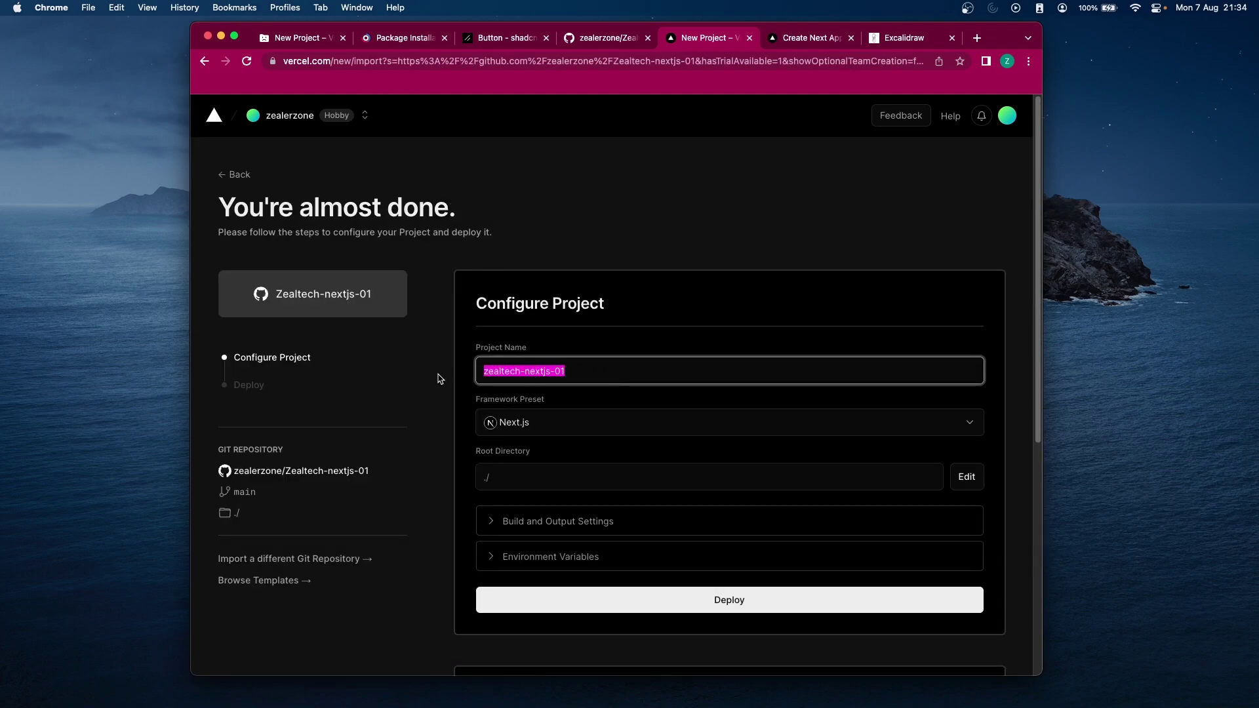
text(nextjs02)
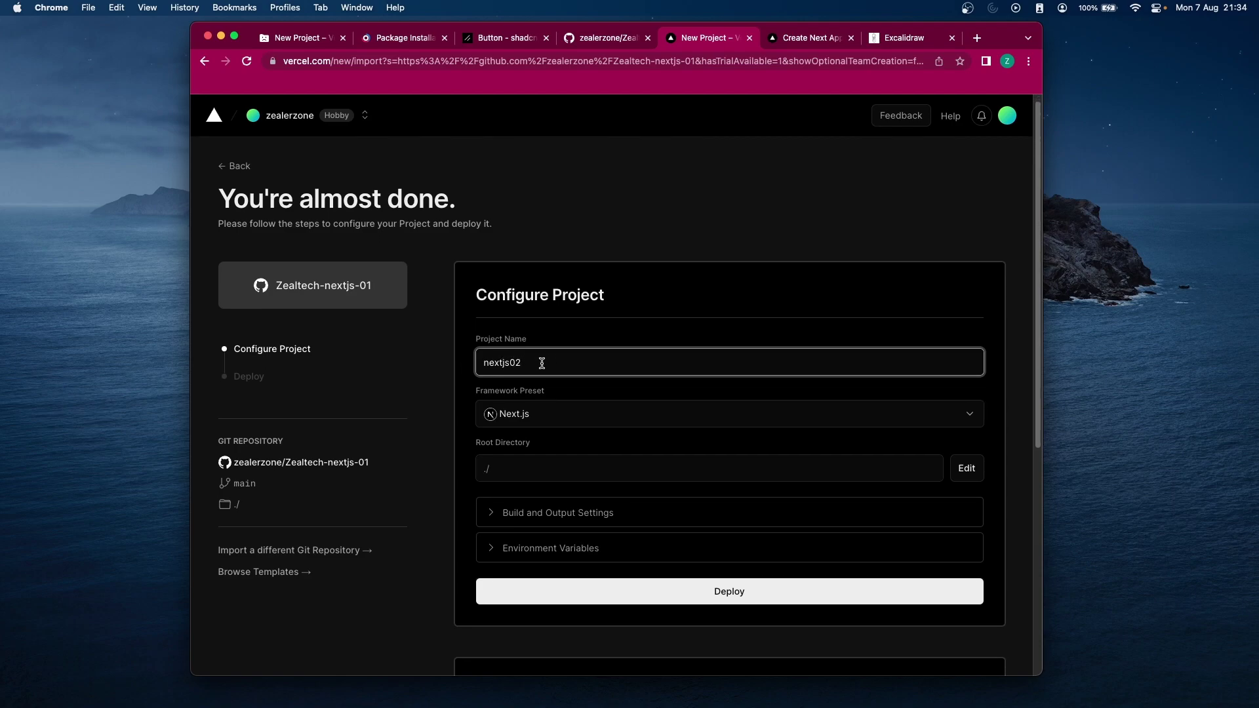
drag(539, 370, 435, 366)
click(605, 365)
double_click(542, 364)
click(543, 362)
scroll(553, 393, down, 1)
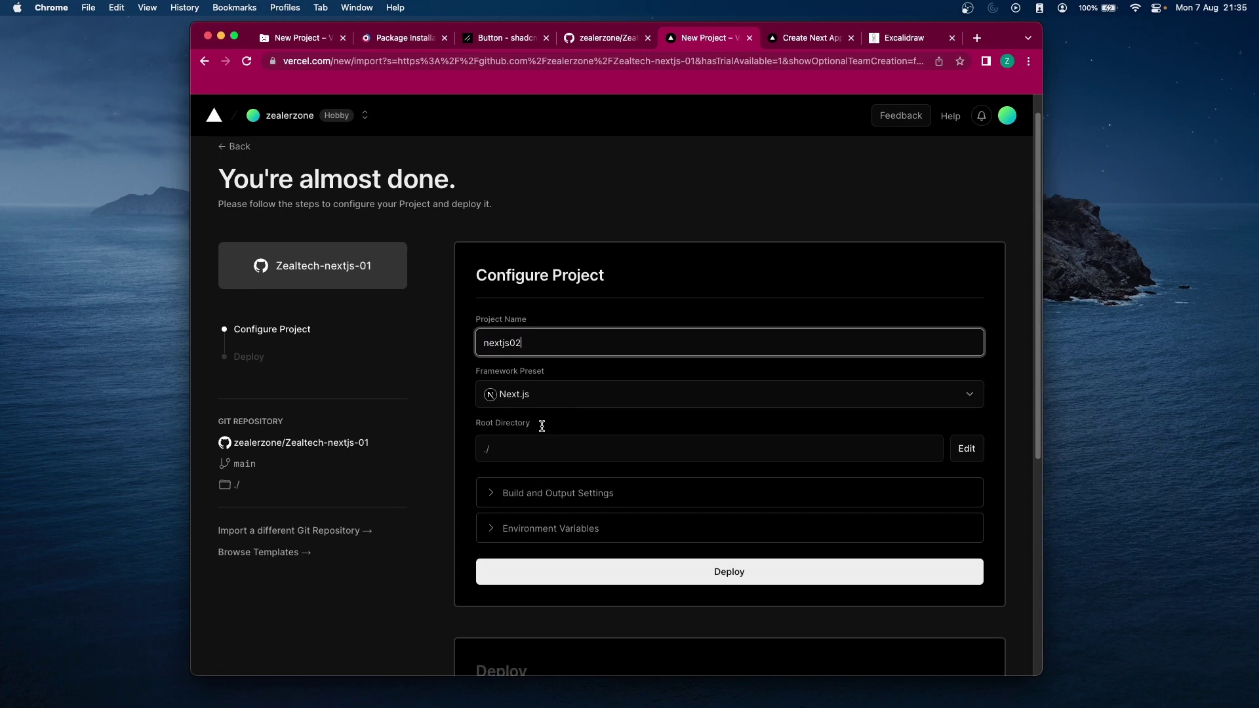
scroll(541, 425, down, 1)
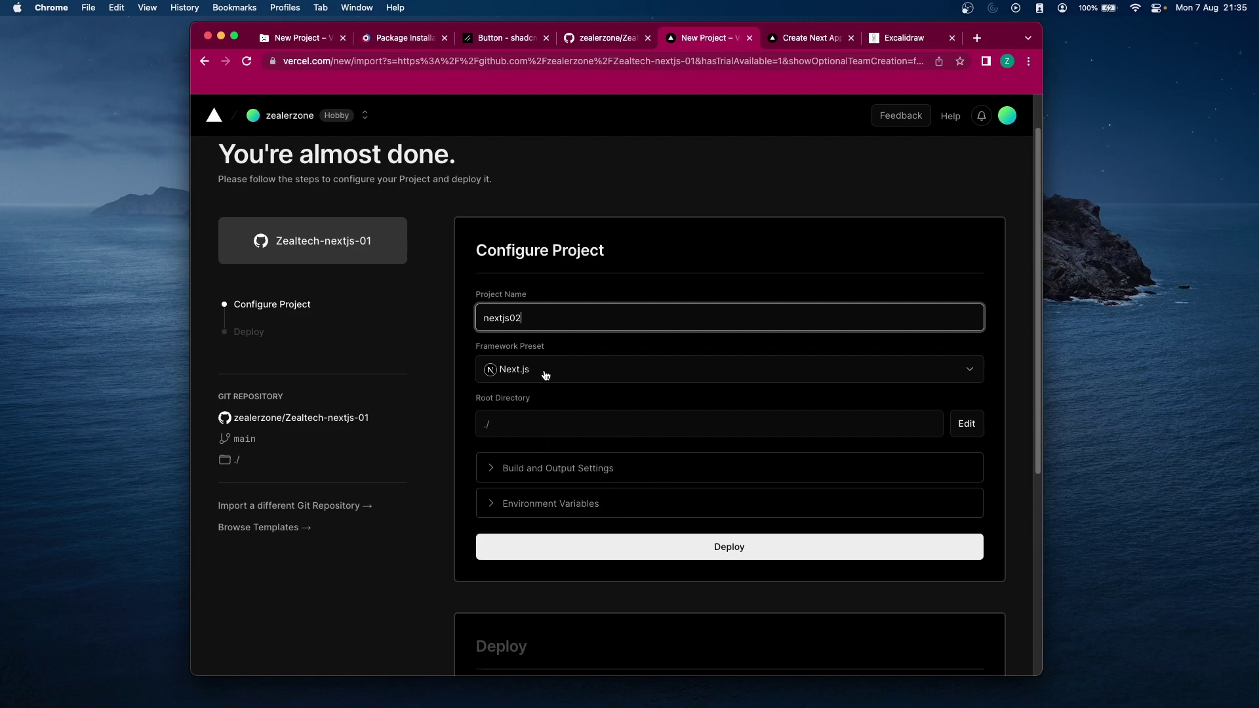
scroll(546, 375, down, 1)
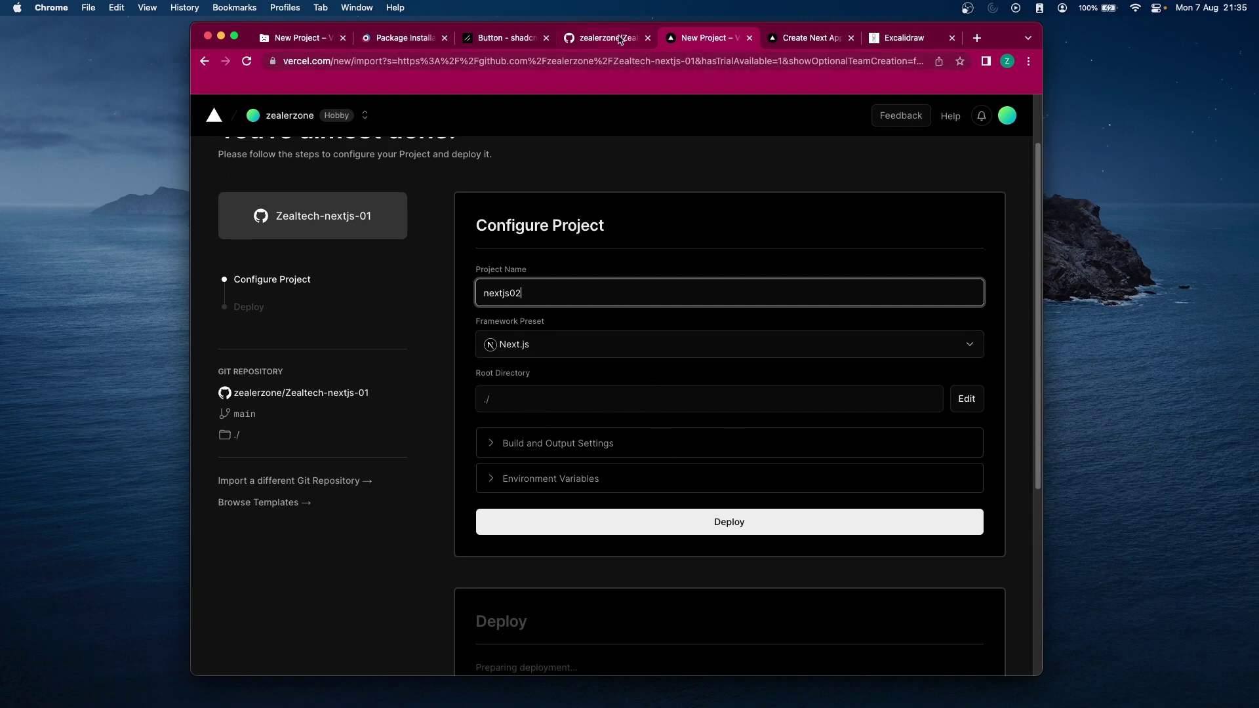
scroll(679, 346, down, 1)
click(729, 493)
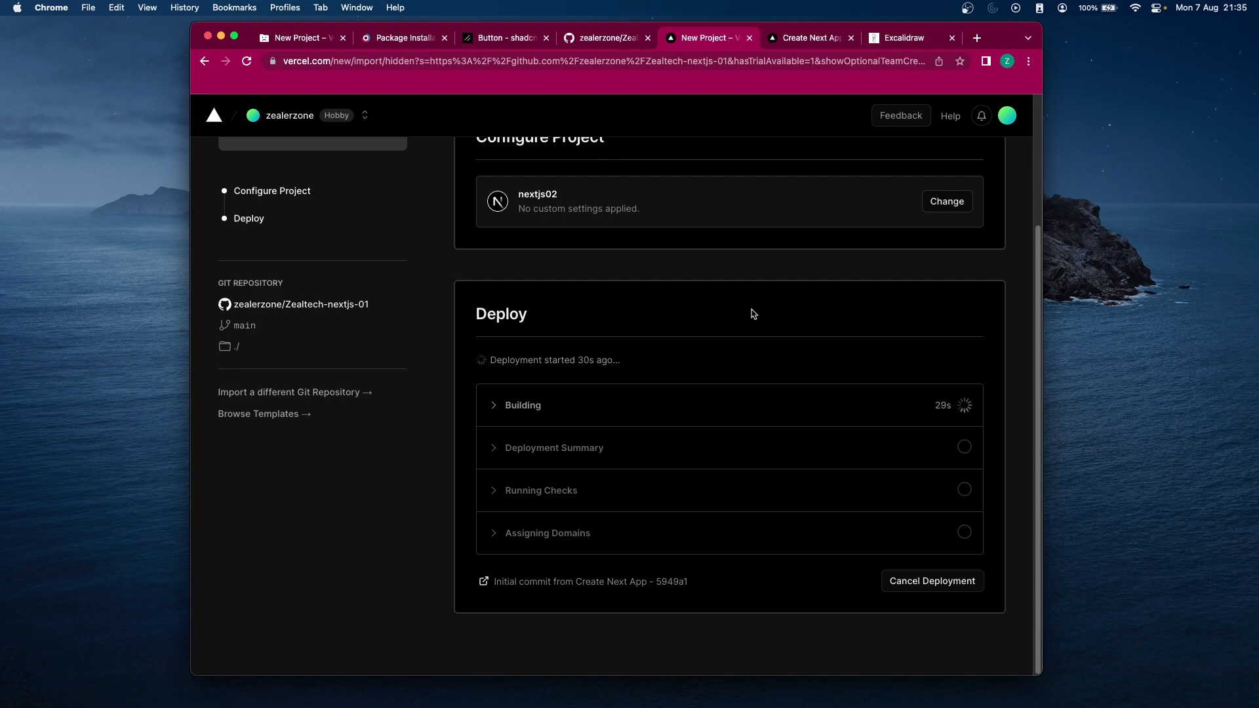
scroll(752, 313, up, 1)
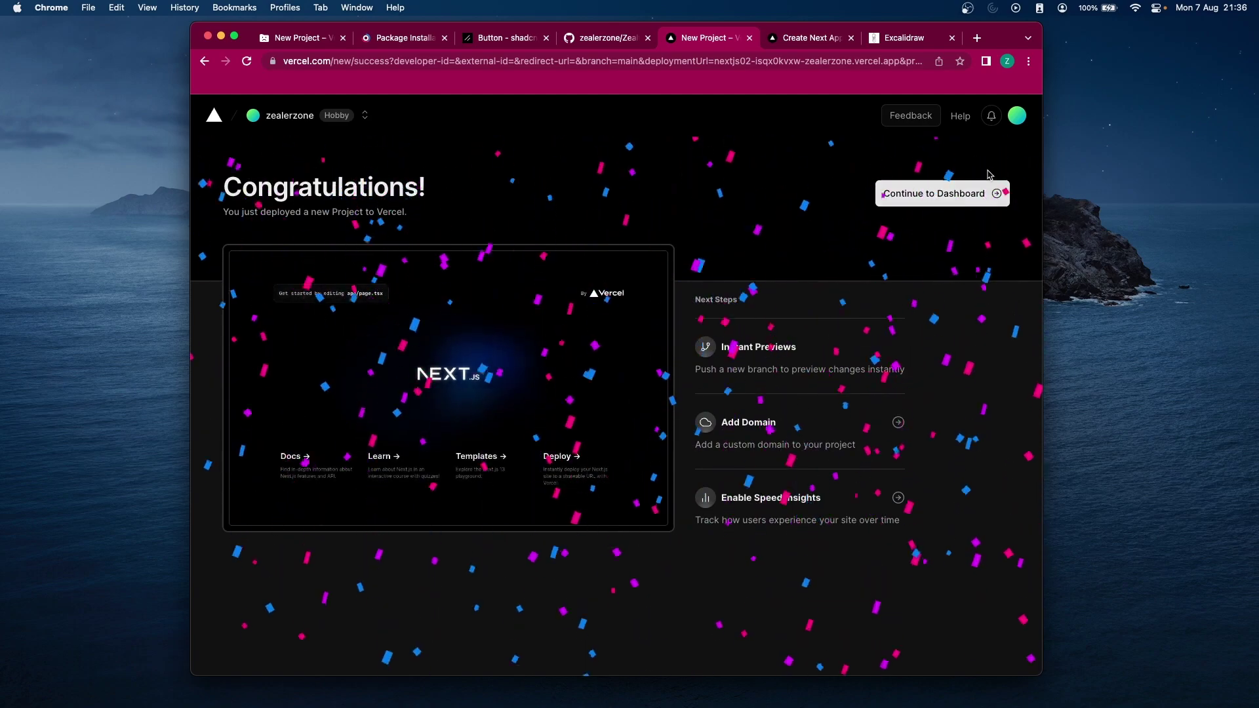
- Open the live nextjs02-lake.vercel.app site from the nextjs02 project overview
click(933, 197)
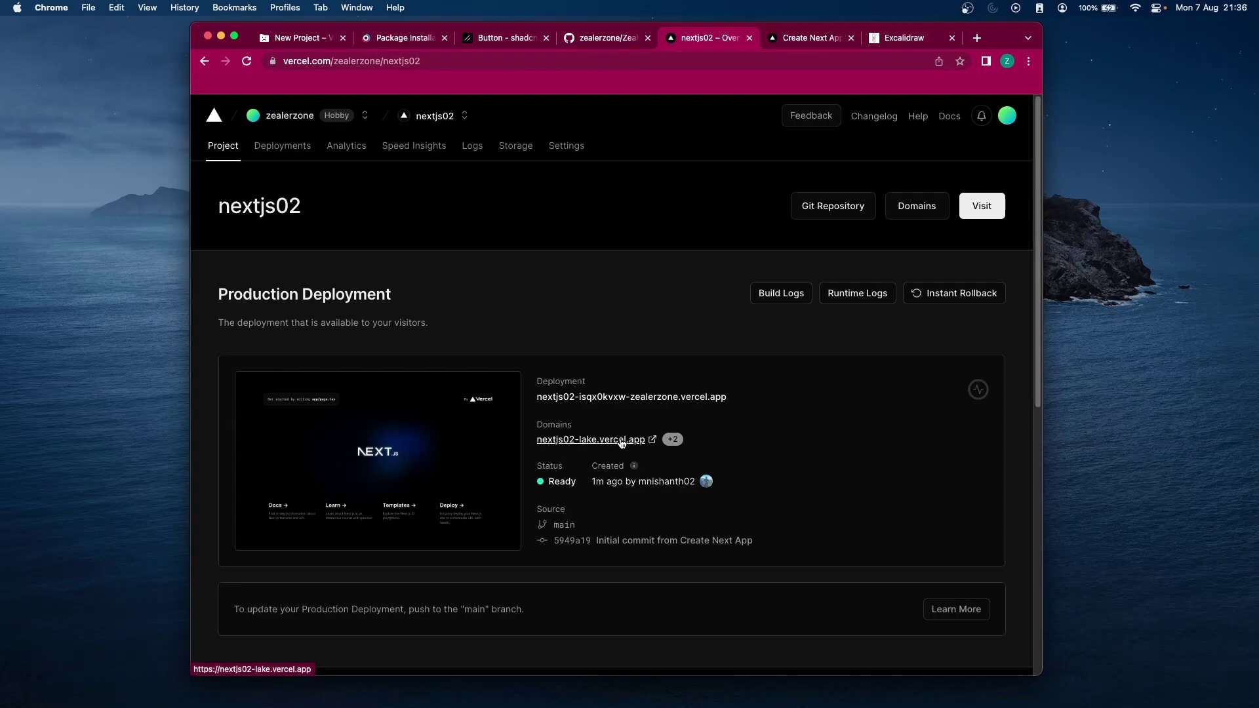
click(570, 440)
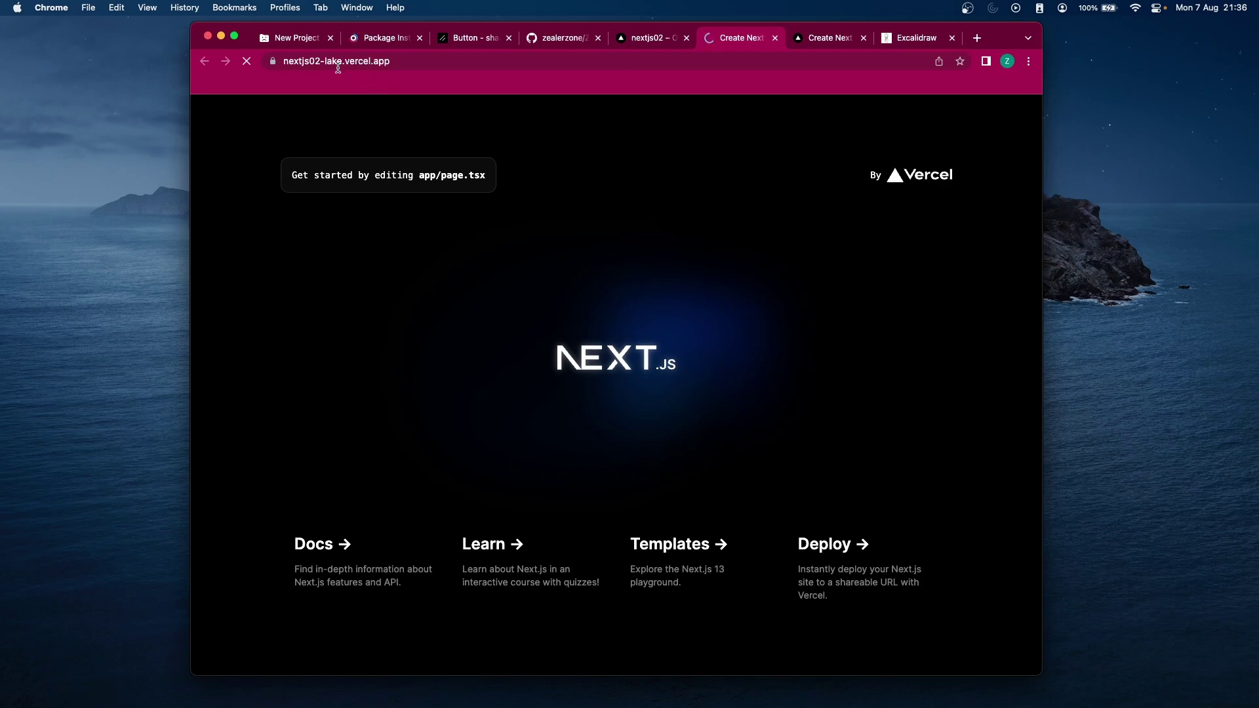
click(326, 61)
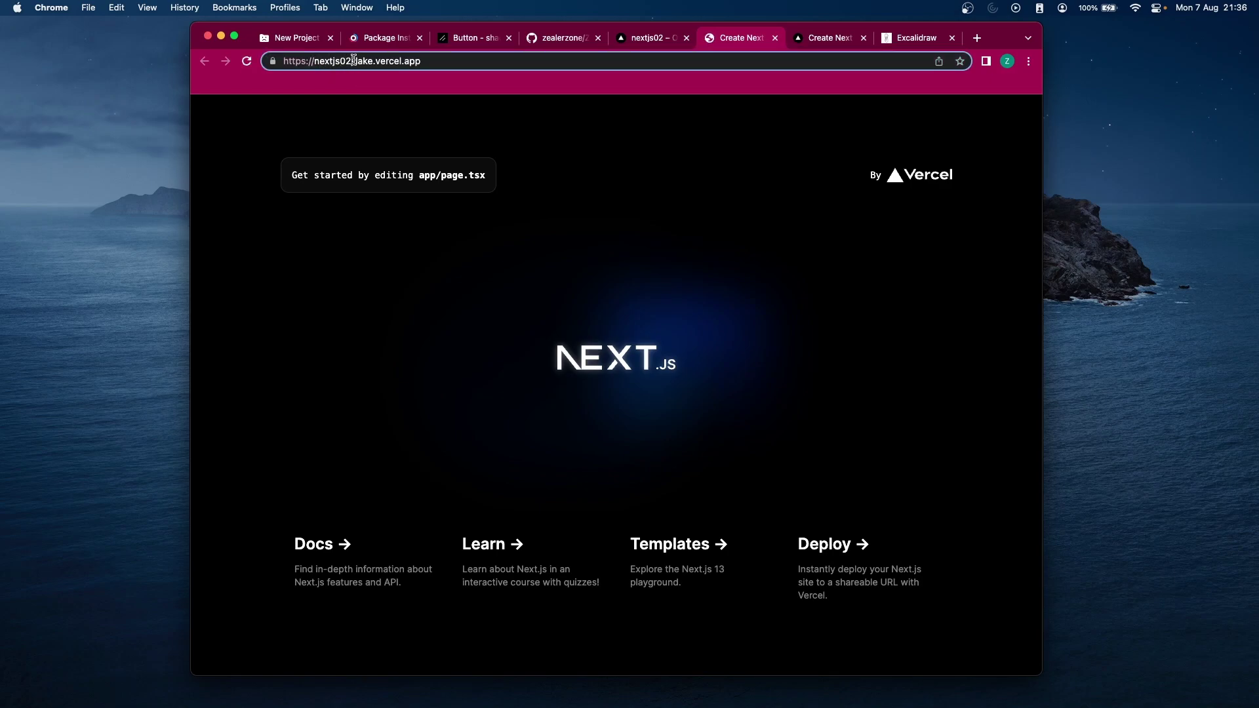
- Highlight the nextjs02, -lake and vercel.app parts of the site address
drag(353, 62, 321, 61)
click(357, 61)
drag(353, 61, 374, 61)
click(393, 61)
drag(375, 61, 423, 61)
click(512, 62)
drag(317, 61, 370, 61)
click(379, 62)
drag(421, 62, 403, 61)
- Return to the Vercel dashboard listing nextjs02 alongside zealtechnext01
click(591, 114)
click(649, 38)
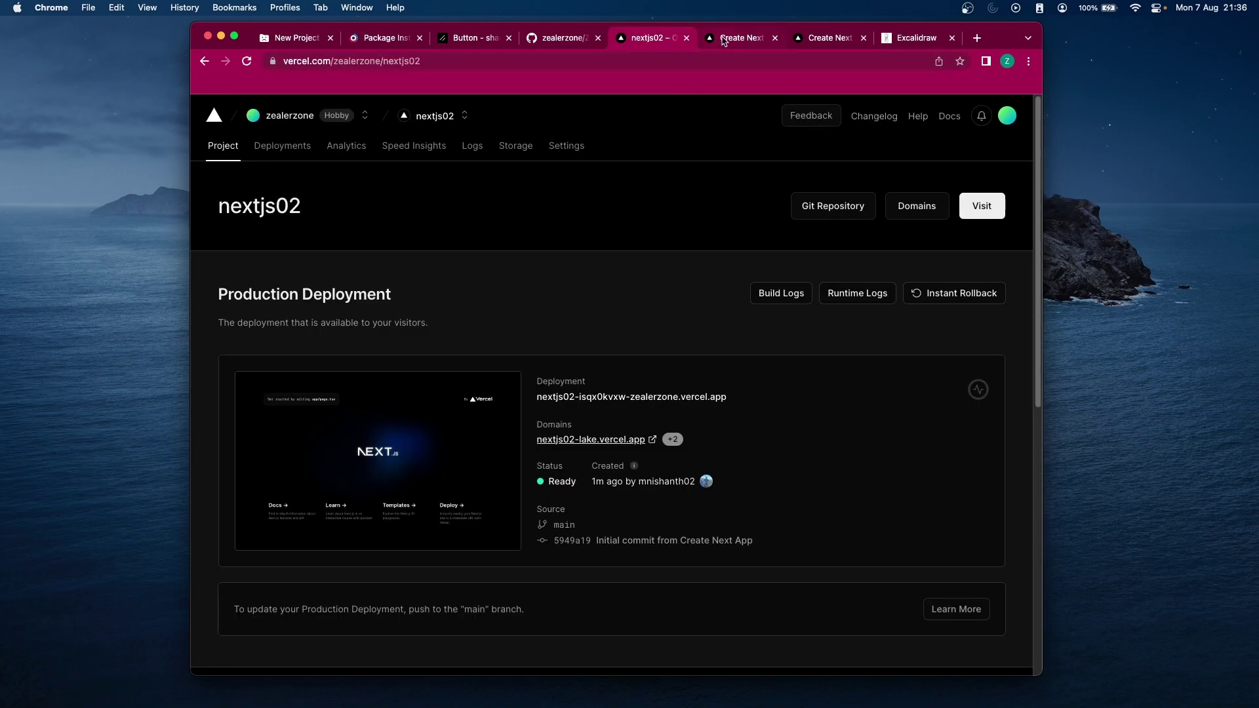
click(286, 116)
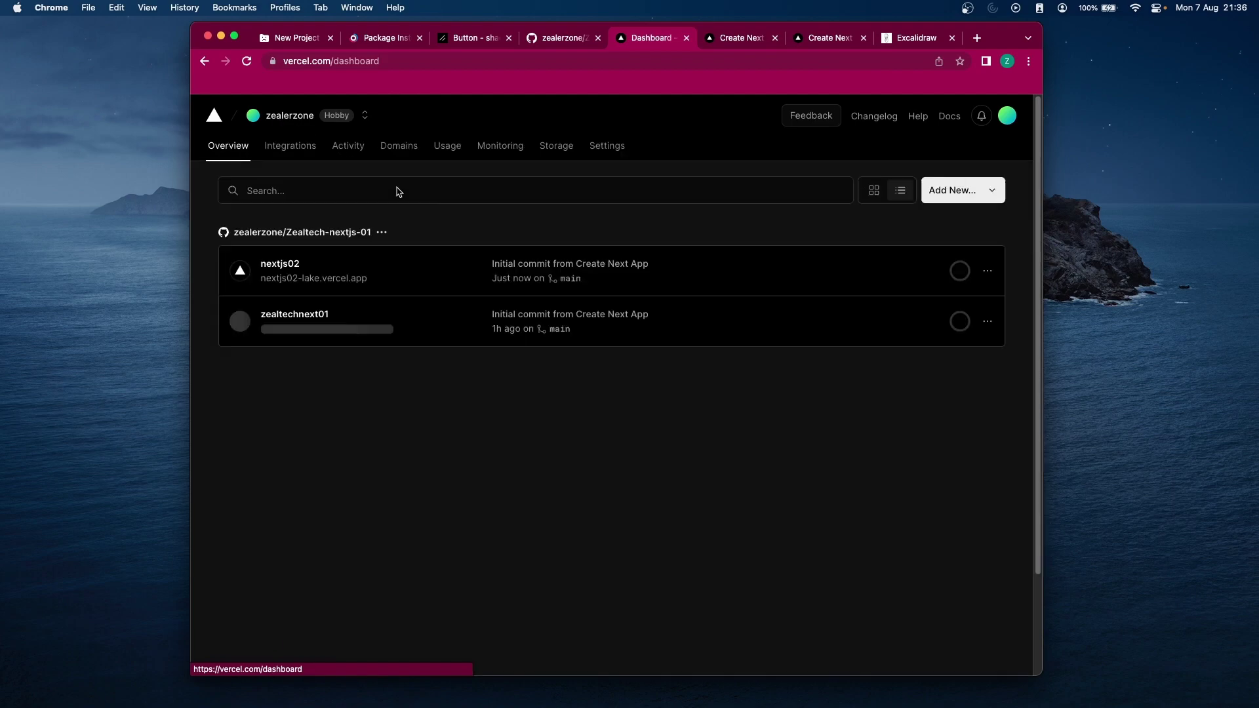